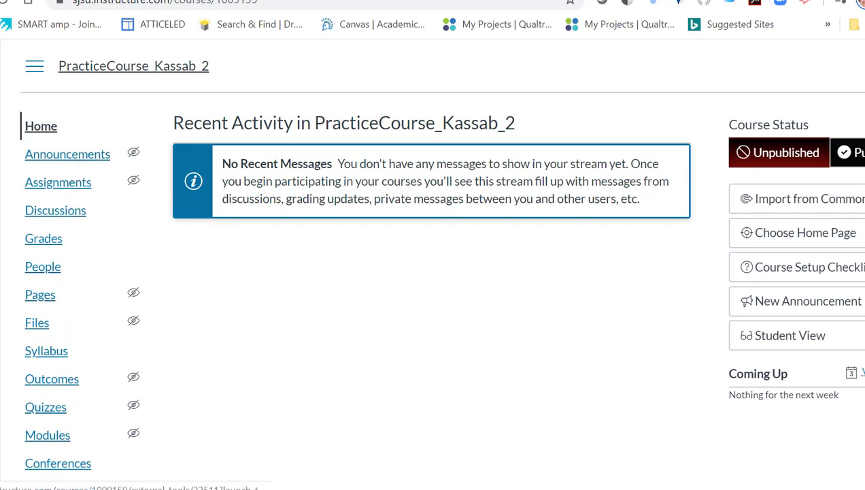
# - Open the course's Studio media library to view the videos stored there
pyautogui.scroll(-3, 433, 272)
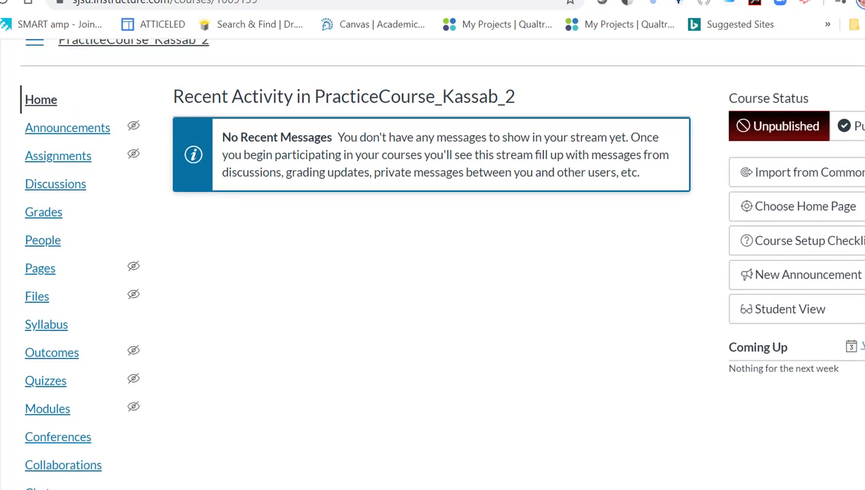
pyautogui.scroll(-1, 432, 272)
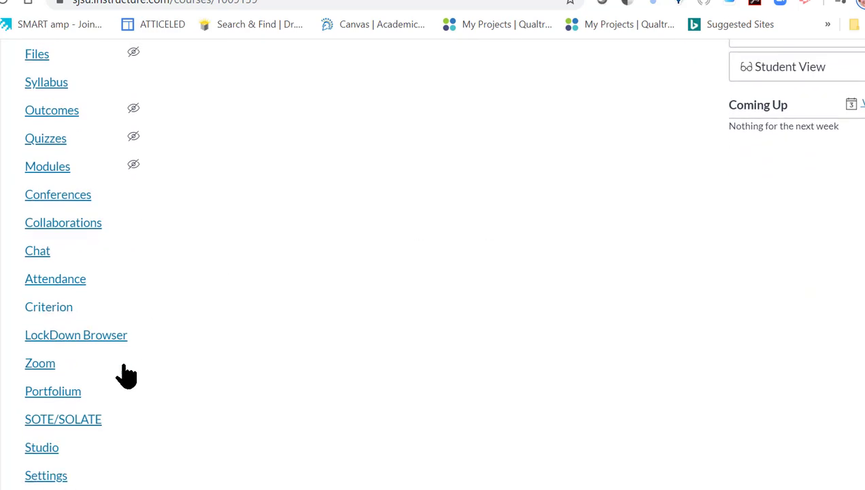
pyautogui.click(57, 450)
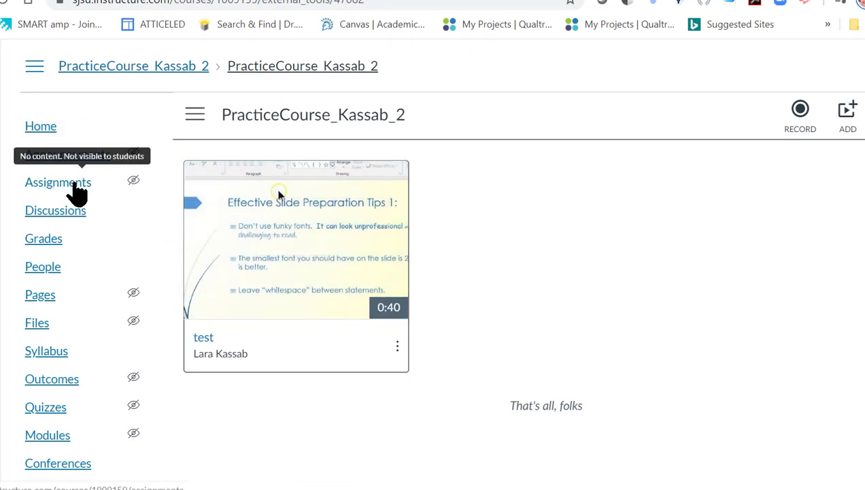
# - Create a new assignment in the course and name it "Test Assignment for Studio"
pyautogui.click(76, 185)
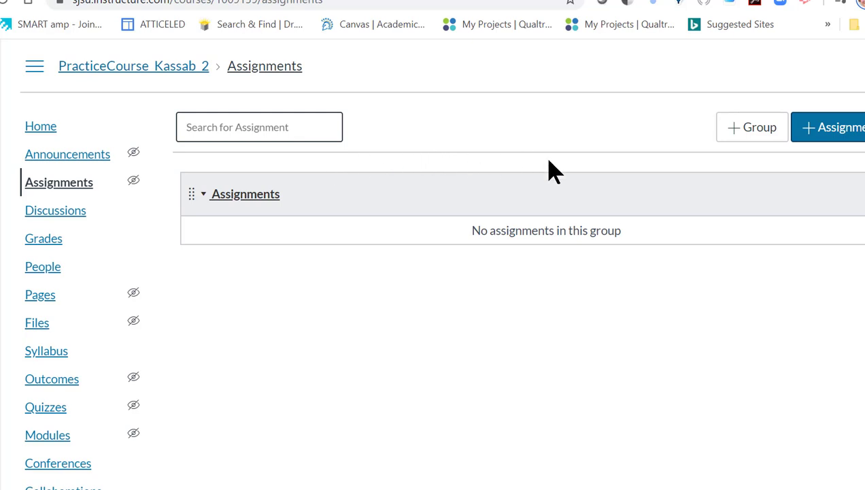
pyautogui.click(843, 142)
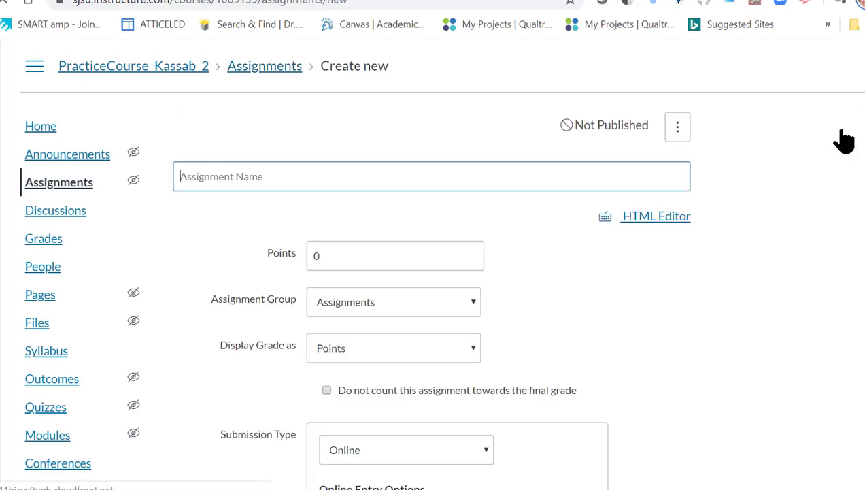
pyautogui.click(577, 186)
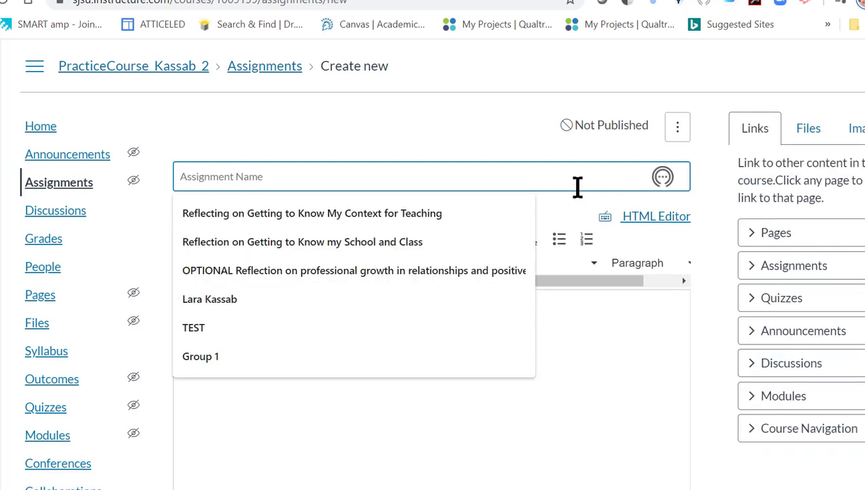
pyautogui.write('Te')
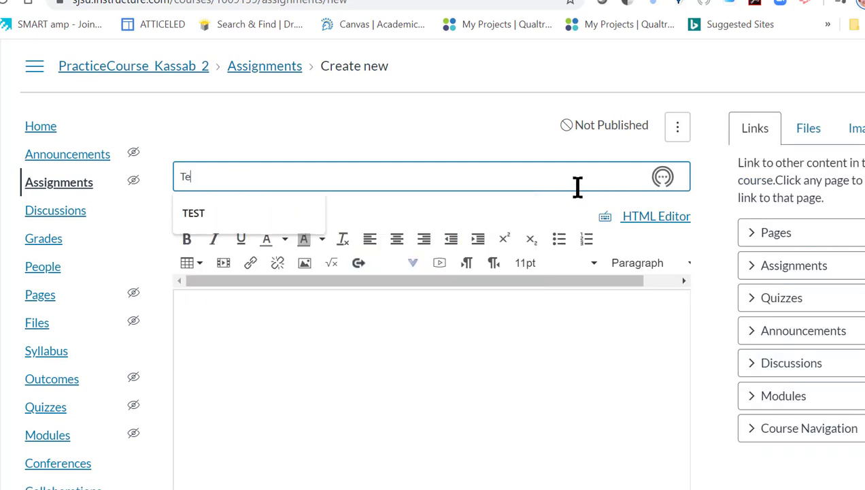
pyautogui.write('st Assignmen')
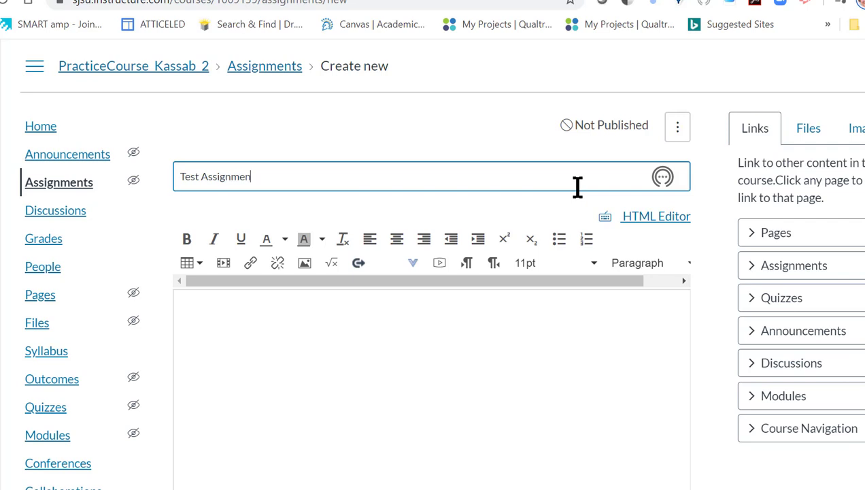
pyautogui.press('BackSpace')
pyautogui.press('BackSpace')
pyautogui.write('ent')
pyautogui.write(' for St')
pyautogui.write('uid')
pyautogui.press('BackSpace')
pyautogui.press('BackSpace')
pyautogui.write('dio')
# - Enter "Insert the instructions here." as the assignment's description text
pyautogui.click(535, 332)
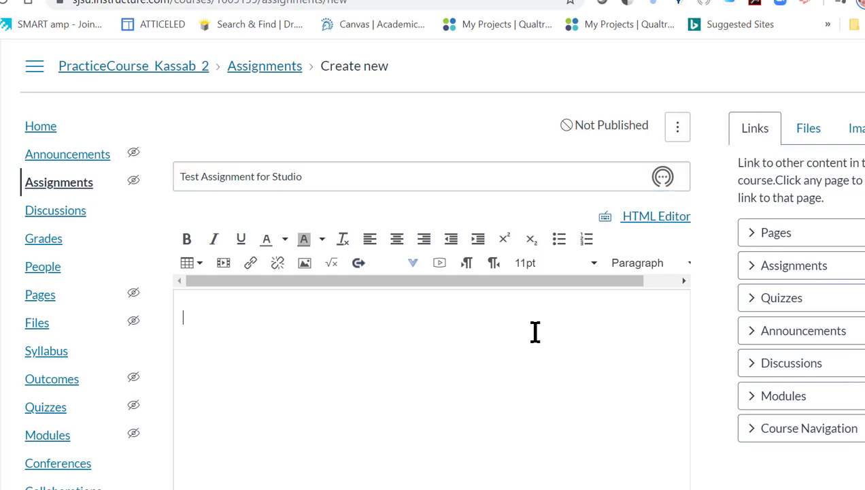
pyautogui.write('Insert the inst')
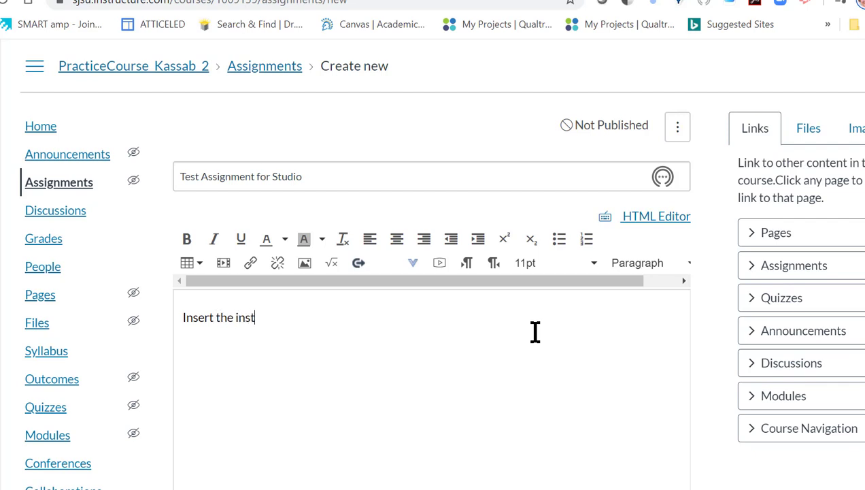
pyautogui.write('ructions here.')
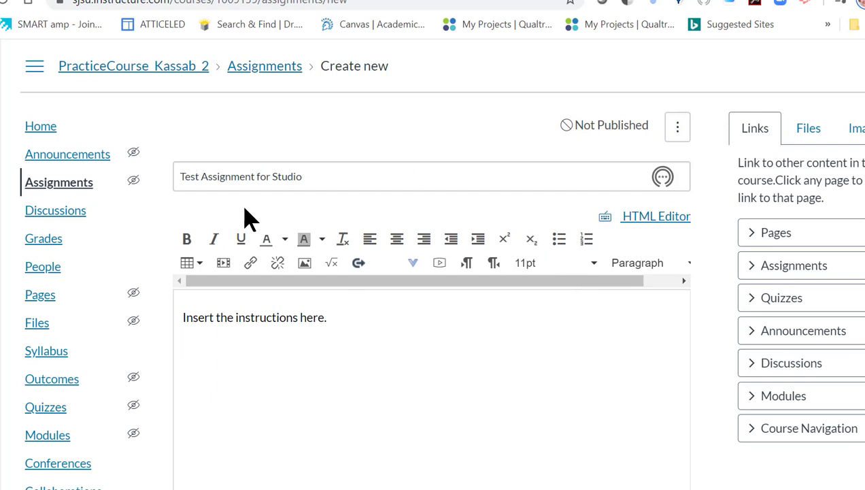
# - Start a Studio video insertion below the instructions and select the uploaded video named "test"
pyautogui.click(414, 267)
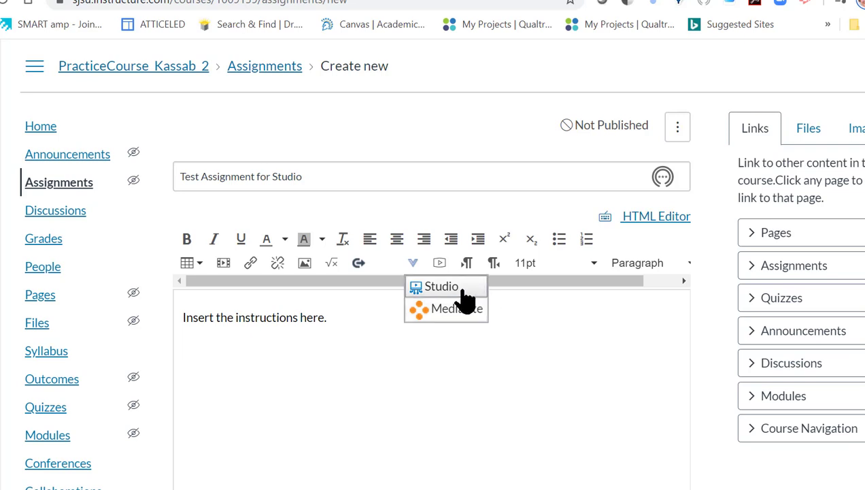
pyautogui.click(465, 300)
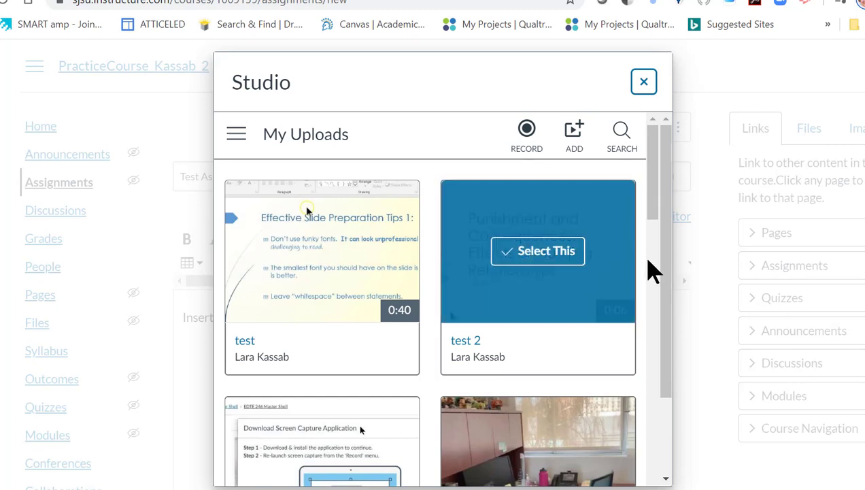
pyautogui.moveTo(656, 199); pyautogui.dragTo(642, 173)
pyautogui.moveTo(368, 251)
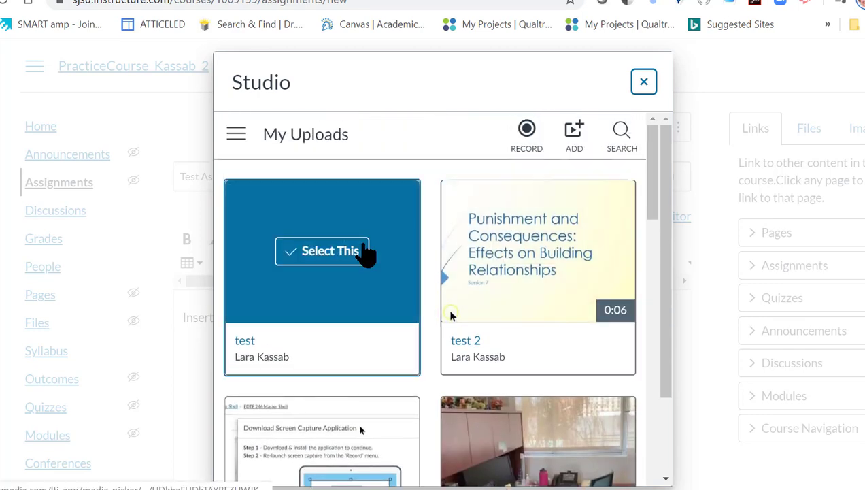
pyautogui.click(344, 260)
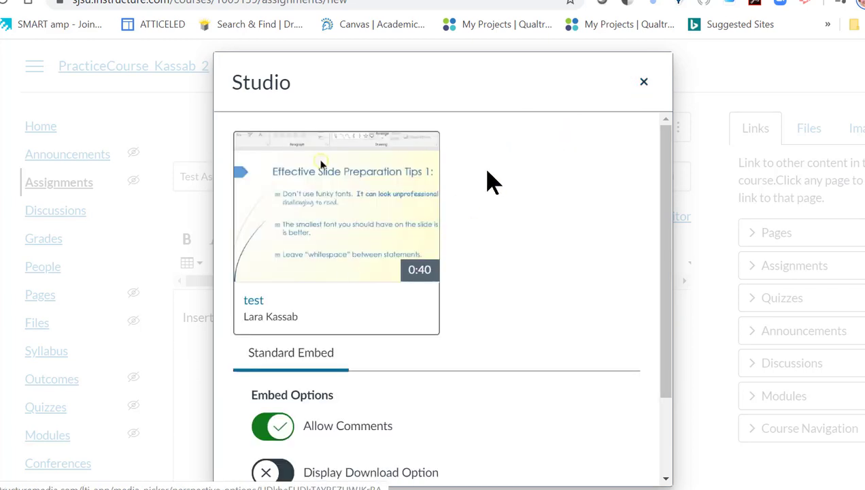
# - Enable Display Download Option, keep Allow Comments on, and embed the video in the description
pyautogui.moveTo(664, 174); pyautogui.dragTo(660, 235)
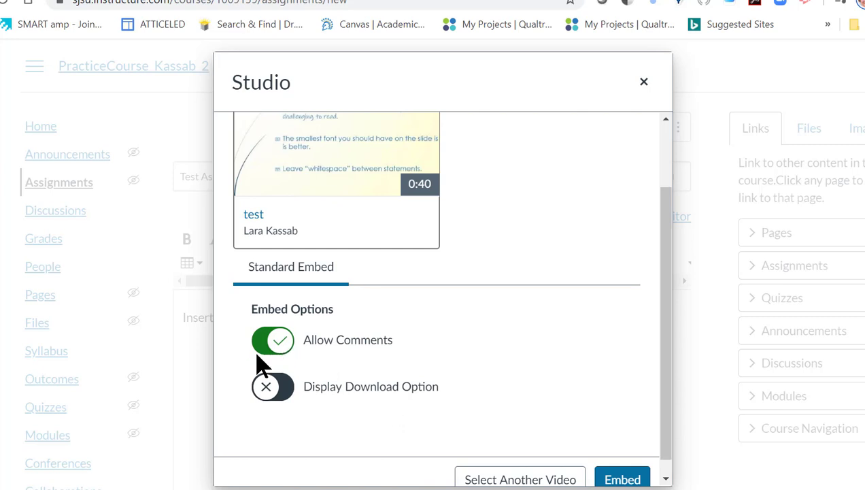
pyautogui.click(272, 385)
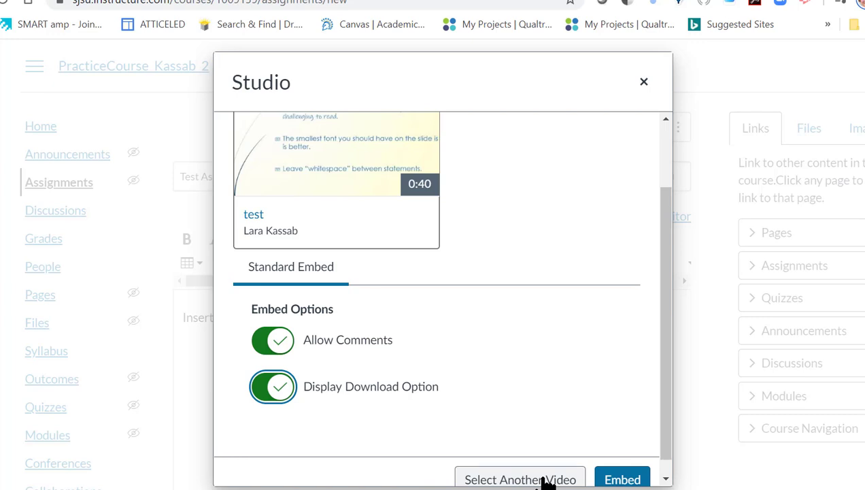
pyautogui.click(623, 479)
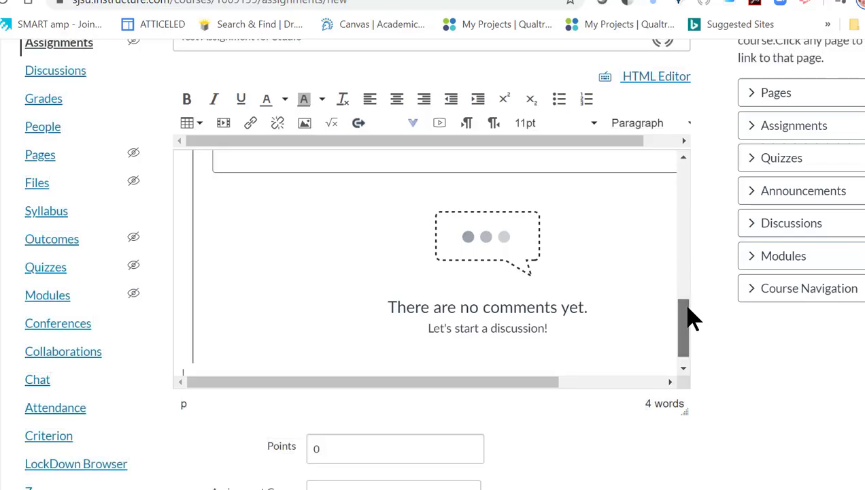
# - Examine the embedded video's player, its comments area and its viewer insights in the description
pyautogui.moveTo(689, 304); pyautogui.dragTo(705, 184)
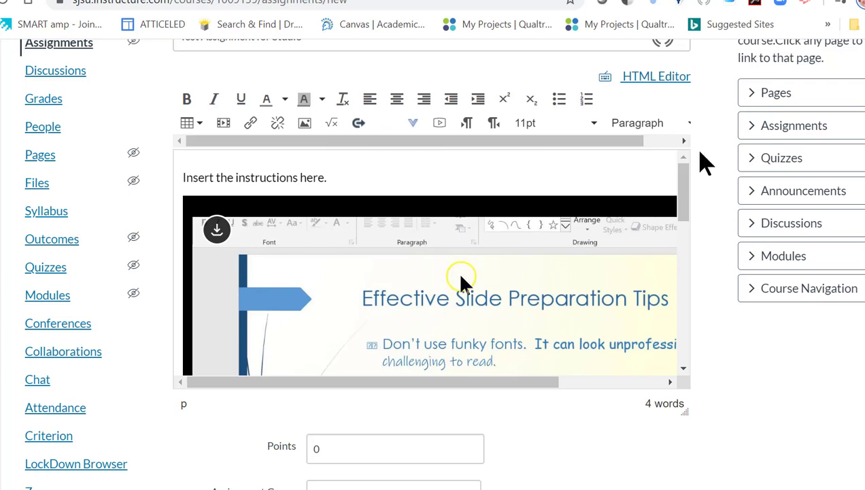
pyautogui.moveTo(692, 184); pyautogui.dragTo(710, 287)
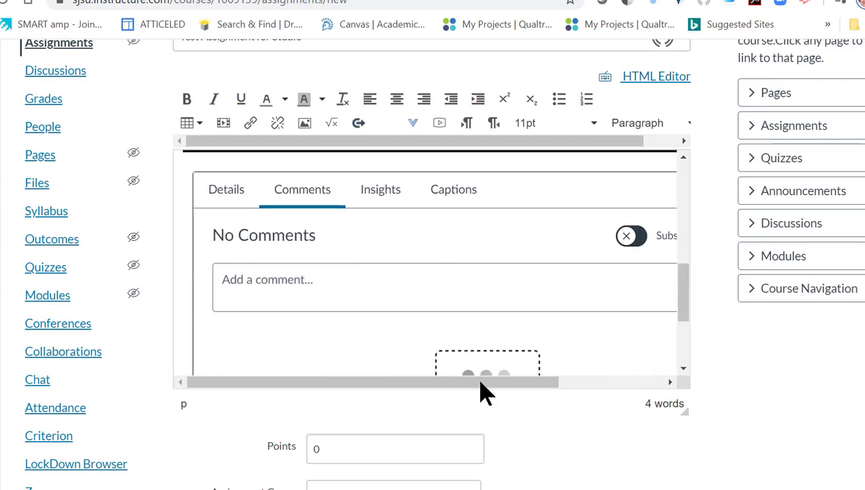
pyautogui.moveTo(482, 381); pyautogui.dragTo(573, 378)
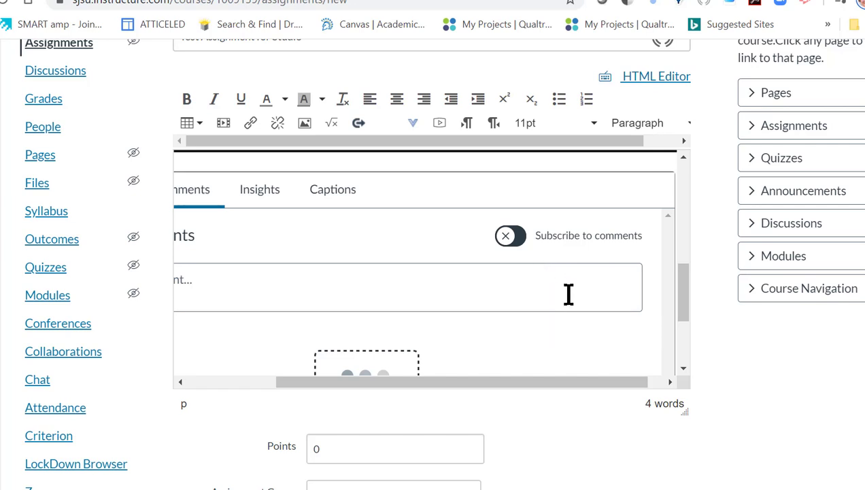
pyautogui.moveTo(507, 378); pyautogui.dragTo(428, 393)
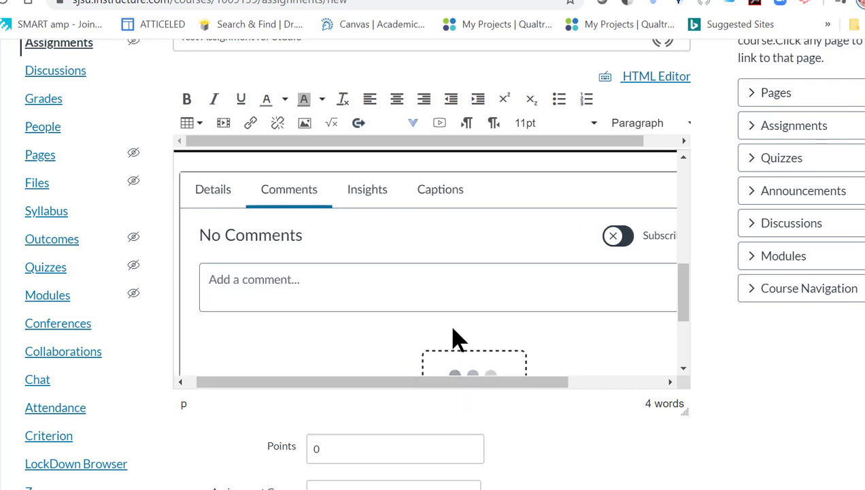
pyautogui.click(361, 202)
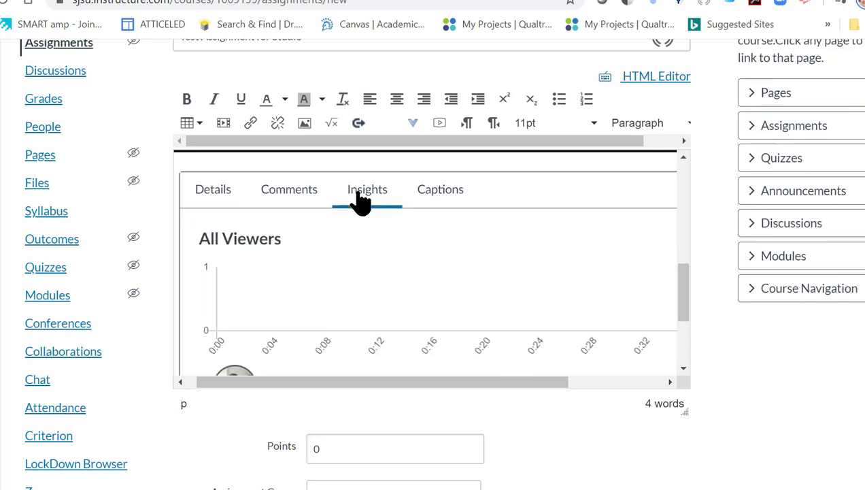
pyautogui.moveTo(682, 276); pyautogui.dragTo(693, 304)
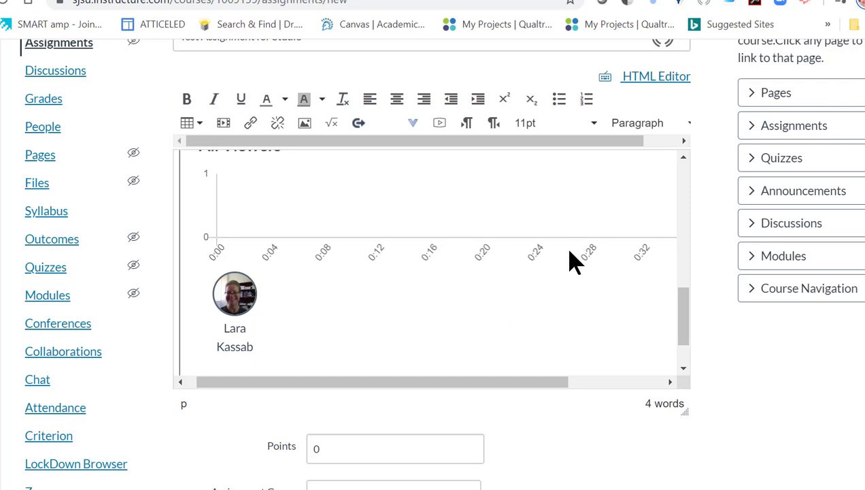
# - Play the embedded video to about 0:07, pause it, and post the comment "Good idea to clear your throat before recording!"
pyautogui.moveTo(686, 315); pyautogui.dragTo(682, 247)
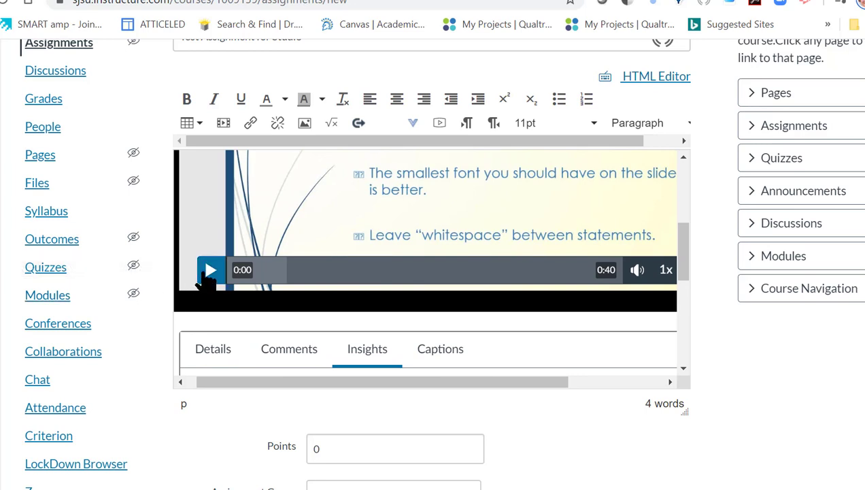
pyautogui.click(209, 270)
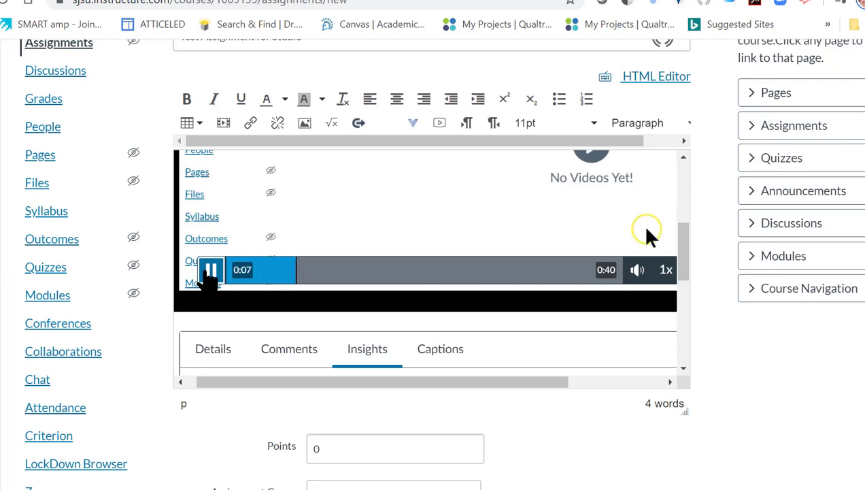
pyautogui.click(206, 274)
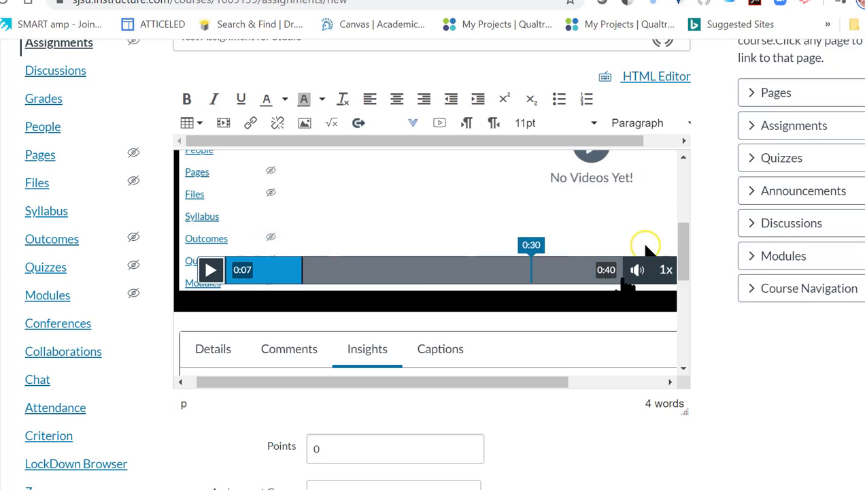
pyautogui.moveTo(681, 235); pyautogui.dragTo(688, 272)
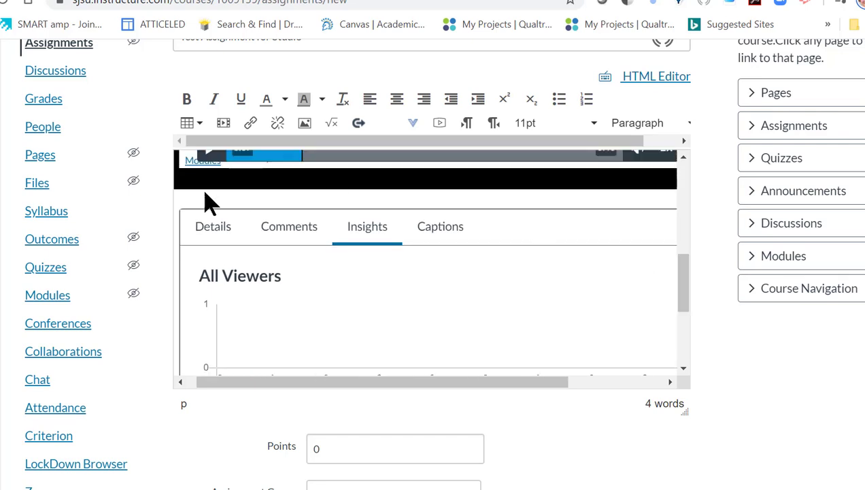
pyautogui.click(273, 236)
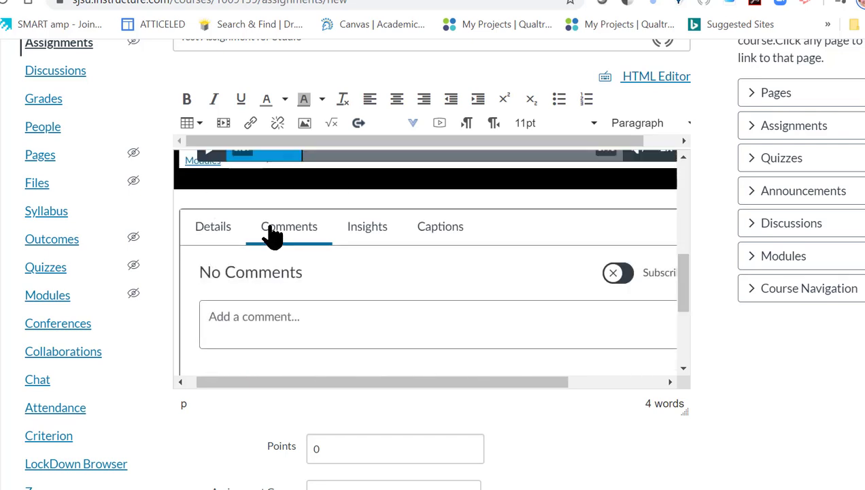
pyautogui.click(302, 316)
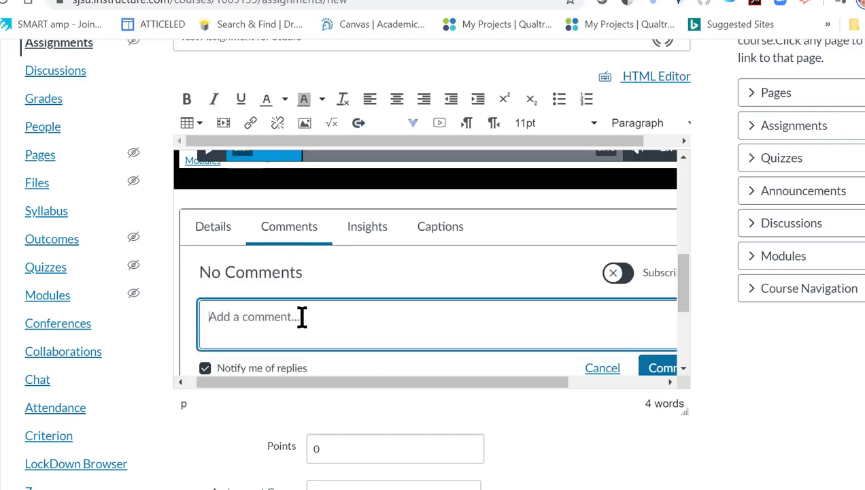
pyautogui.write('Go')
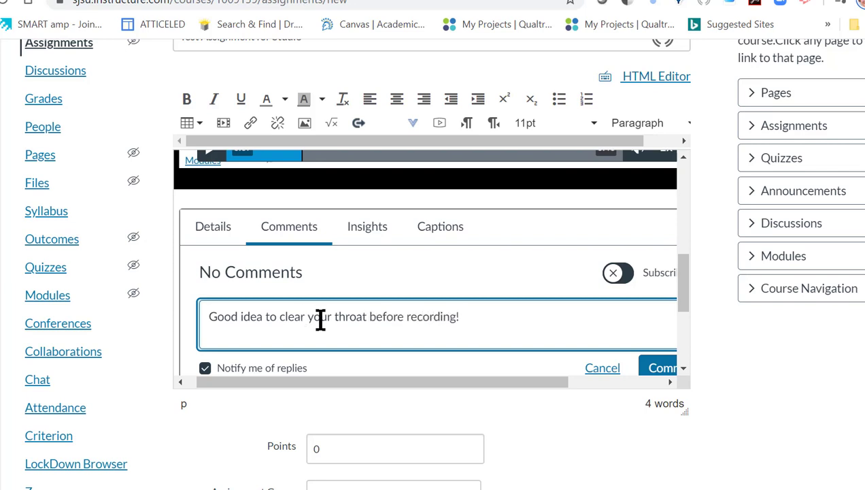
pyautogui.scroll(-3, 686, 373)
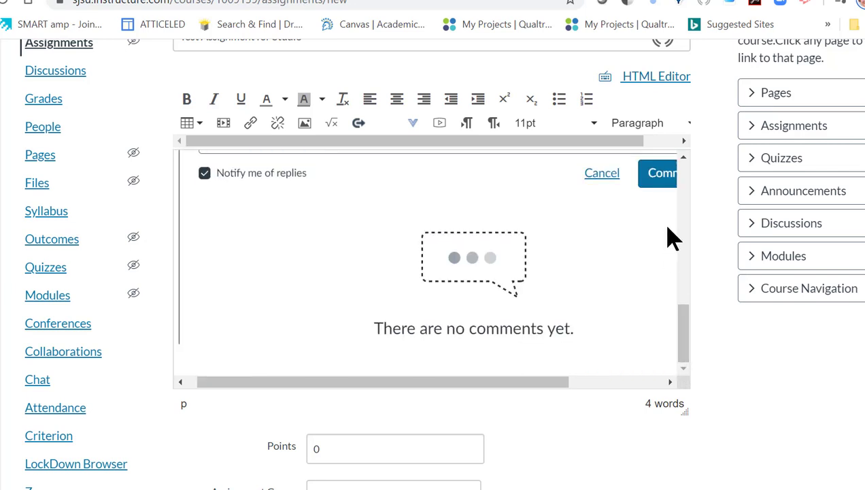
pyautogui.click(660, 175)
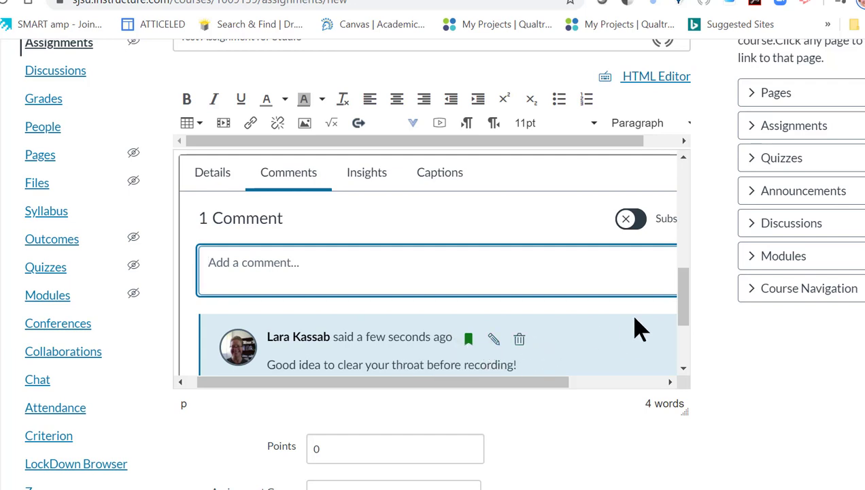
# - Review the comment marker on the embedded video's timeline and the All Viewers graph in its insights
pyautogui.moveTo(680, 320); pyautogui.dragTo(680, 270)
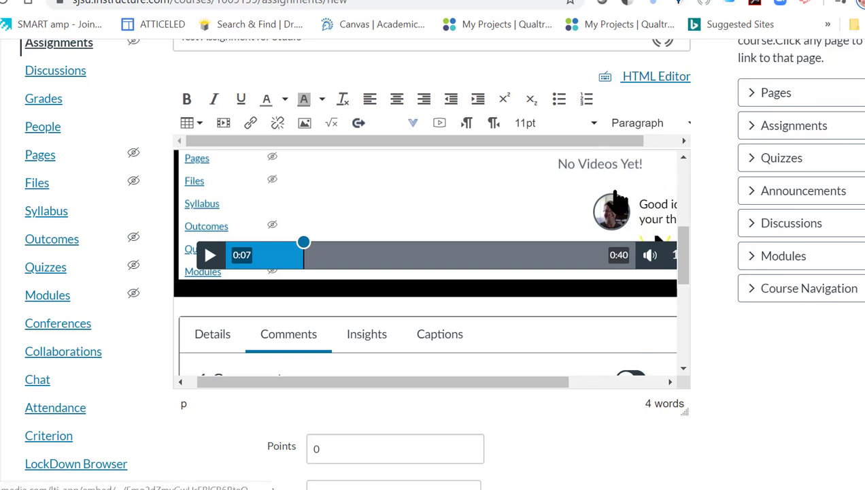
pyautogui.click(379, 334)
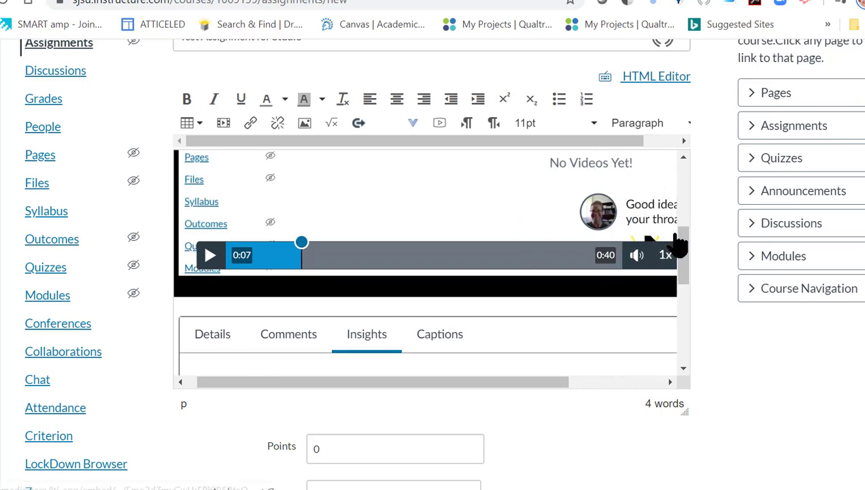
pyautogui.moveTo(684, 243); pyautogui.dragTo(701, 294)
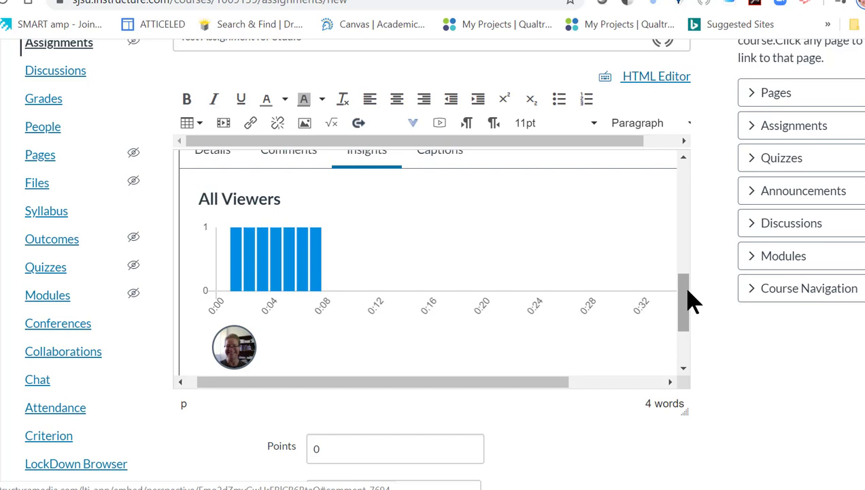
pyautogui.moveTo(686, 298); pyautogui.dragTo(691, 256)
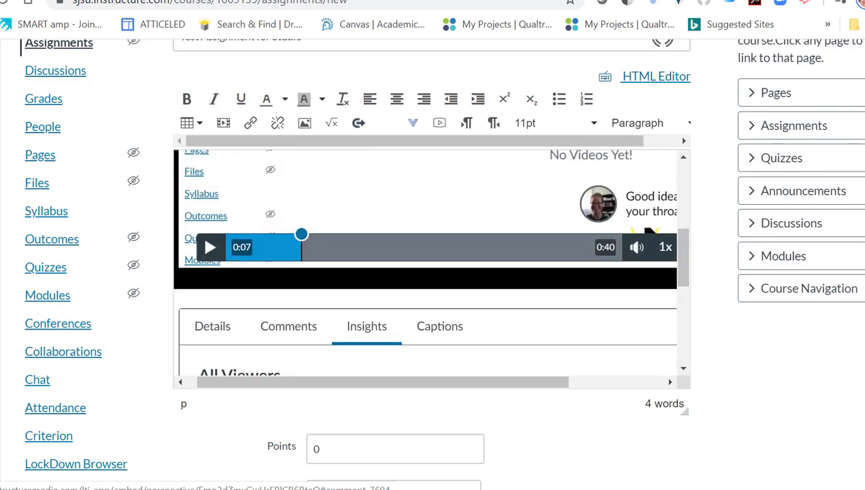
# - Keep the assignment's submission type as Online and enable Text Entry as the online entry option
pyautogui.scroll(-4, 433, 265)
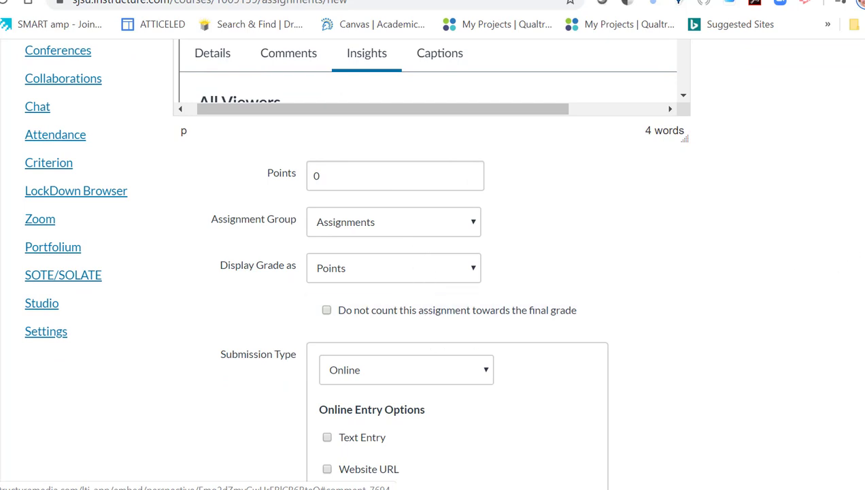
pyautogui.scroll(-3, 433, 272)
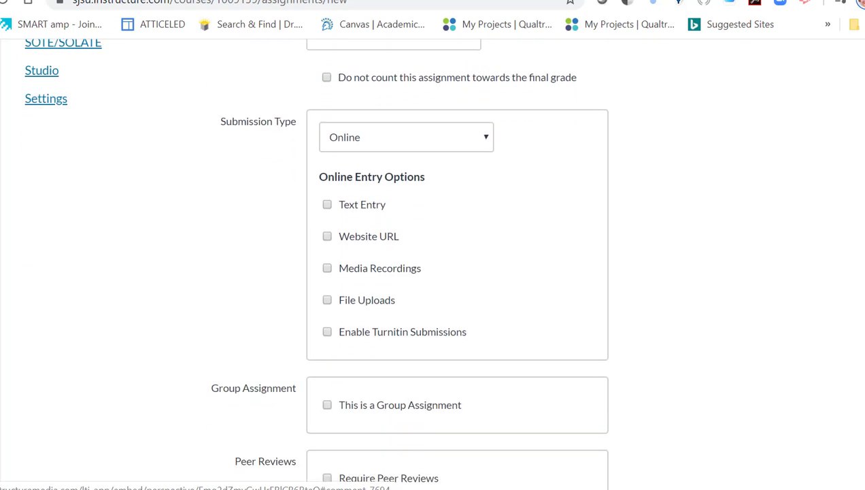
pyautogui.click(491, 144)
pyautogui.click(491, 144)
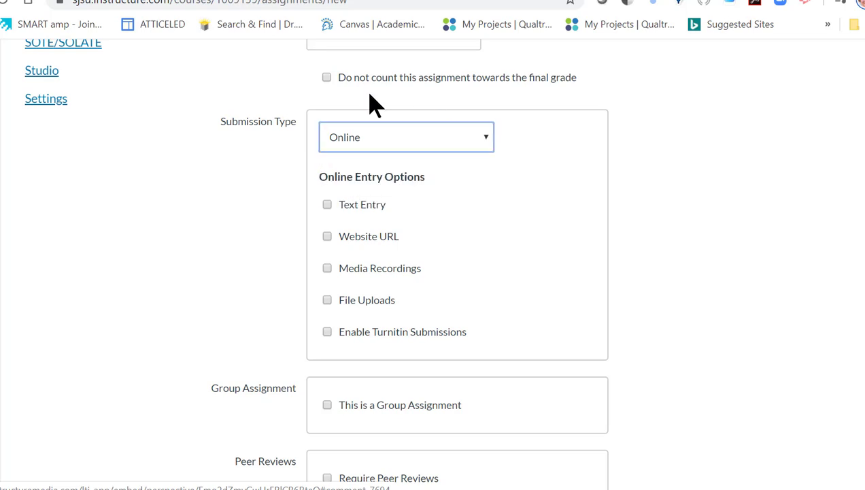
pyautogui.click(328, 205)
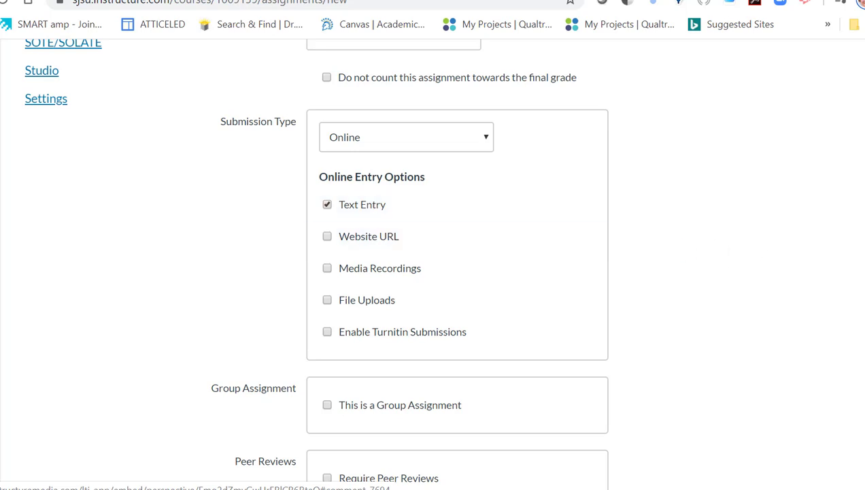
# - Save and publish the assignment for everyone, leaving the due and availability dates empty
pyautogui.scroll(-5, 433, 265)
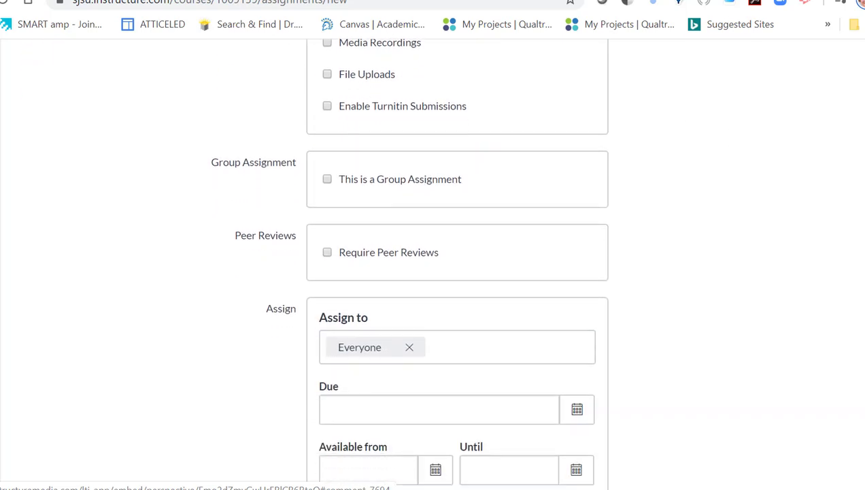
pyautogui.scroll(-2, 433, 265)
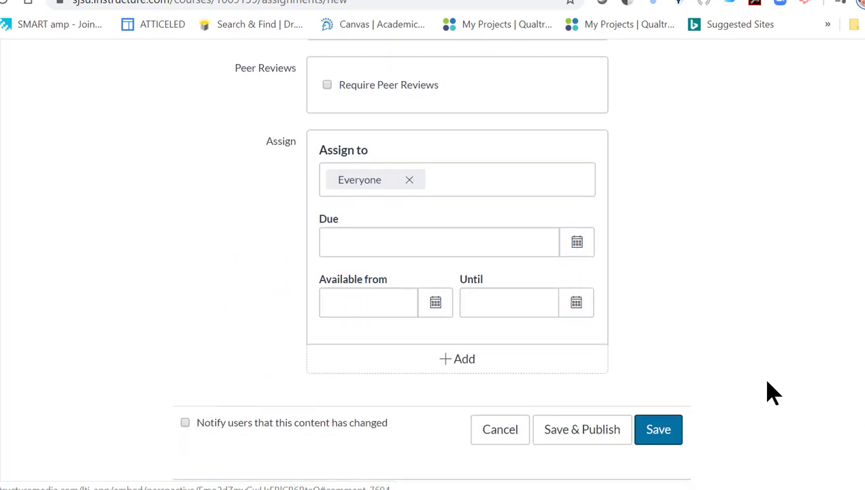
pyautogui.click(610, 436)
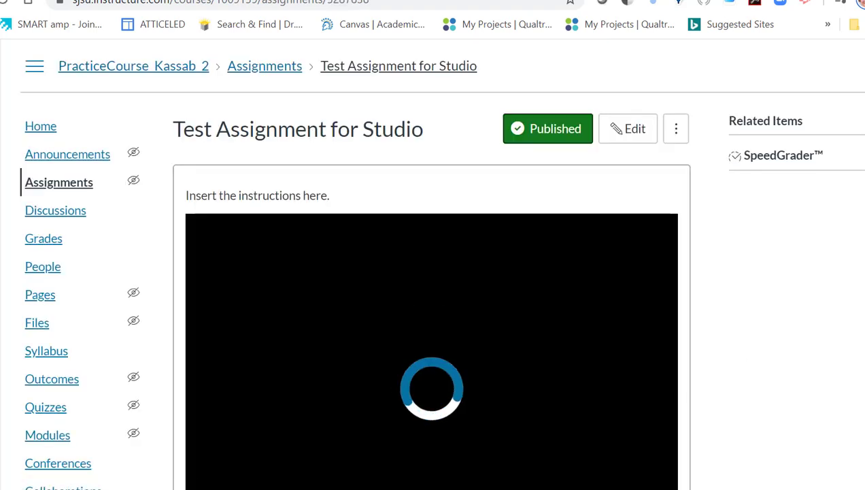
# - Examine the published assignment's instructions, the embedded video's download option and player, and the comments below it
pyautogui.scroll(-3, 433, 306)
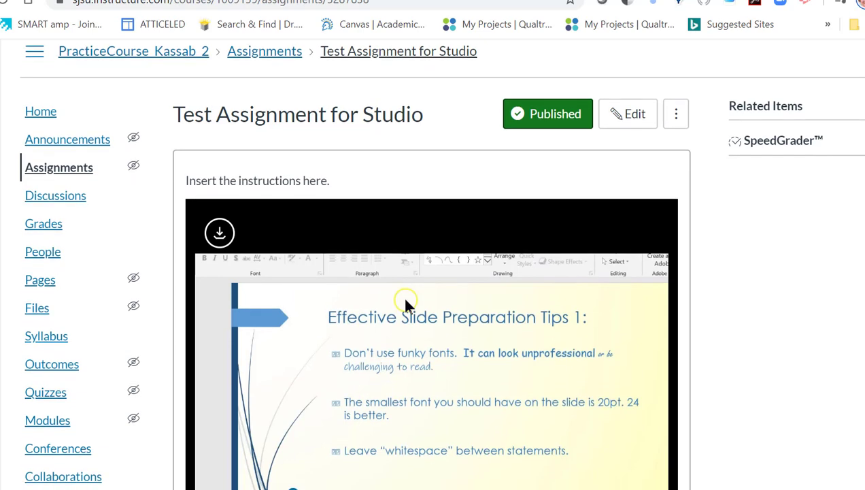
pyautogui.scroll(2, 433, 306)
pyautogui.scroll(1, 431, 170)
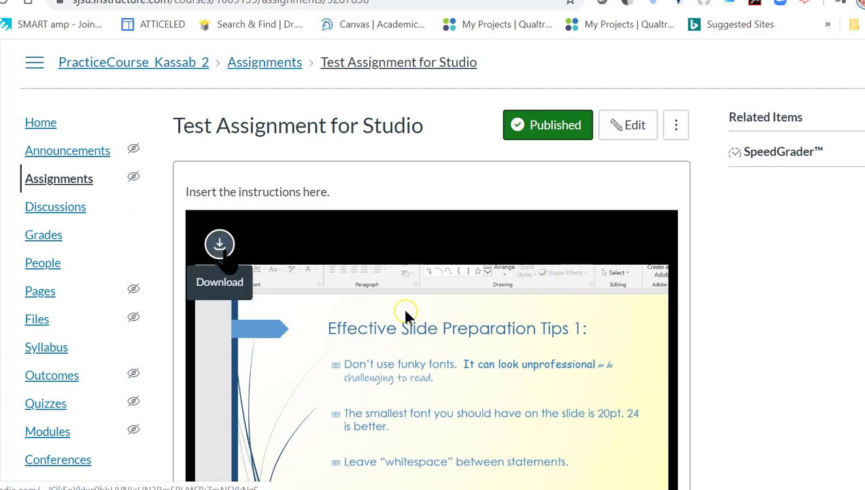
pyautogui.scroll(-3, 219, 244)
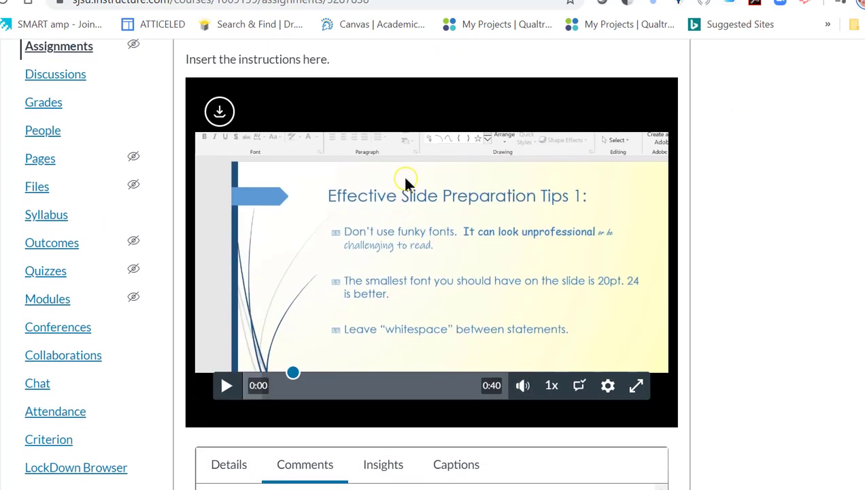
pyautogui.scroll(-2, 435, 272)
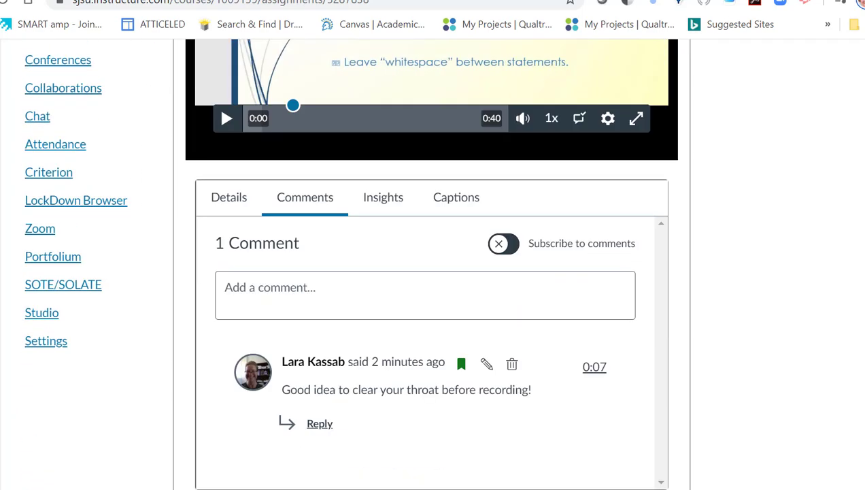
pyautogui.scroll(5, 405, 162)
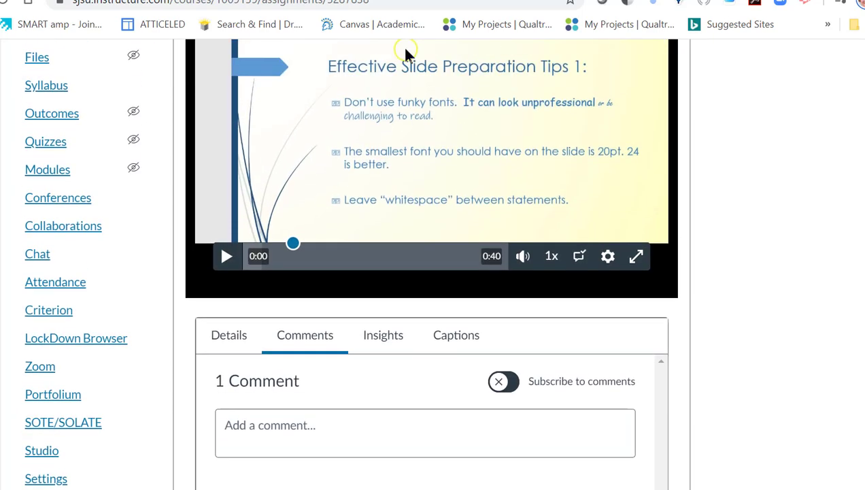
pyautogui.scroll(1, 435, 272)
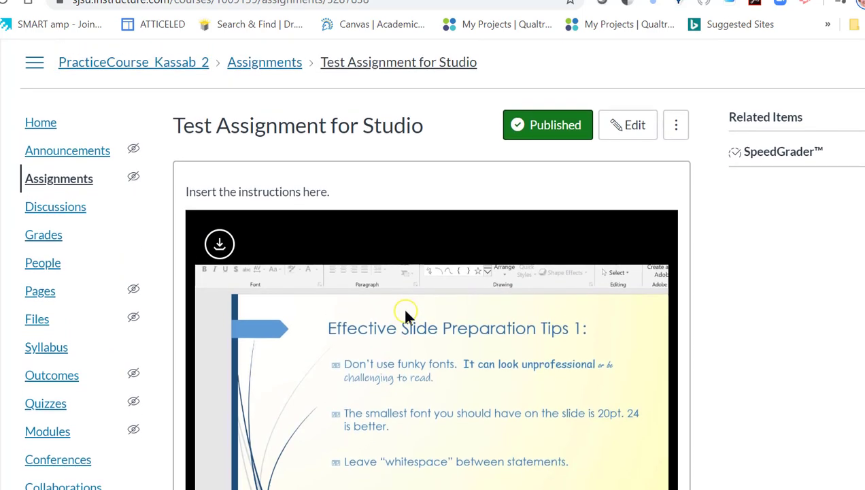